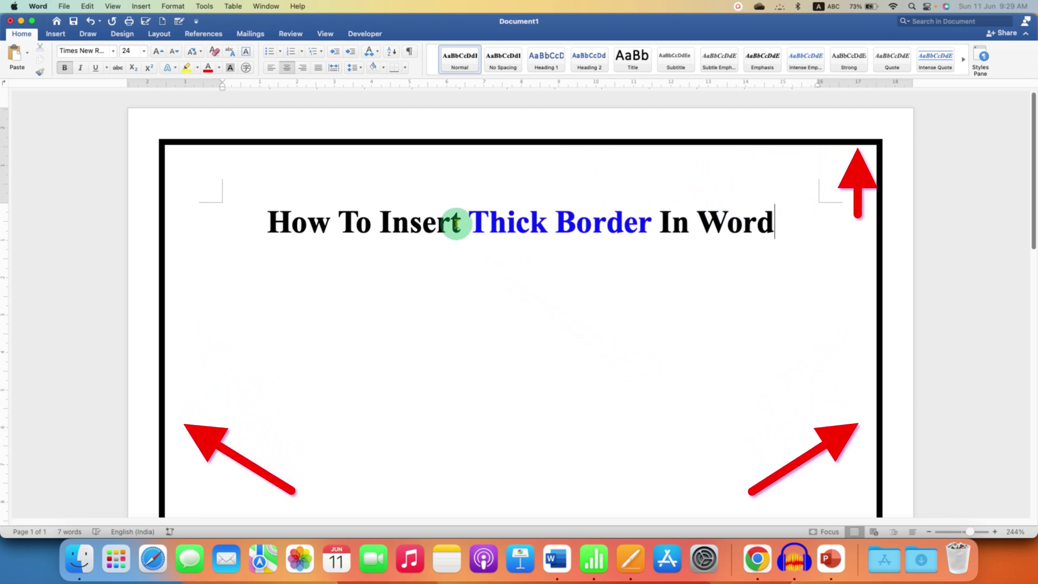
Open the Borders and Shading dialog from the Borders dropdown and move it below the heading
left_click(404, 68)
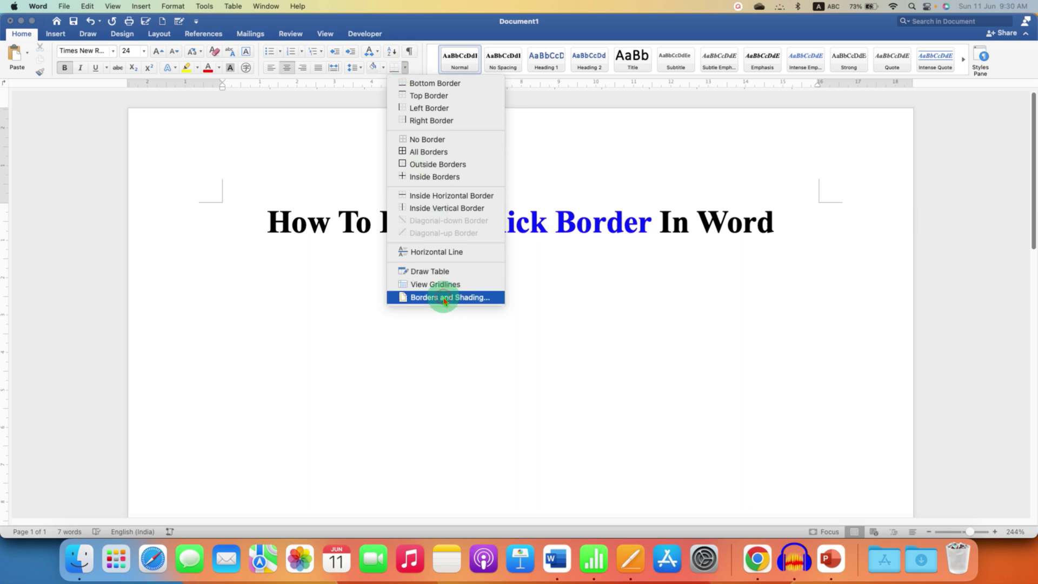
left_click(445, 300)
left_click_drag(440, 92, 458, 258)
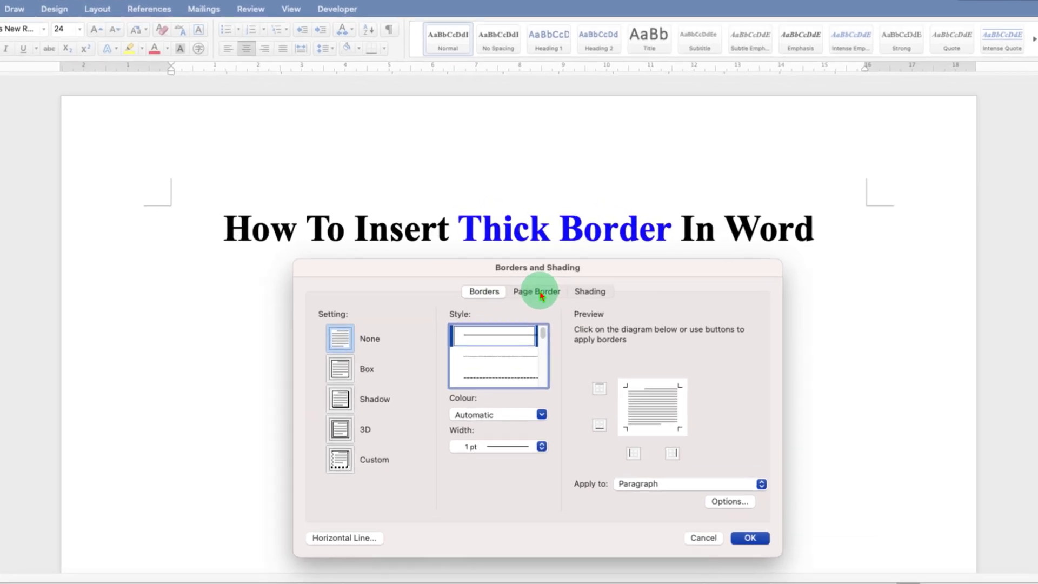
Choose a Box page border with a solid single line, after trying dashed styles
left_click(541, 282)
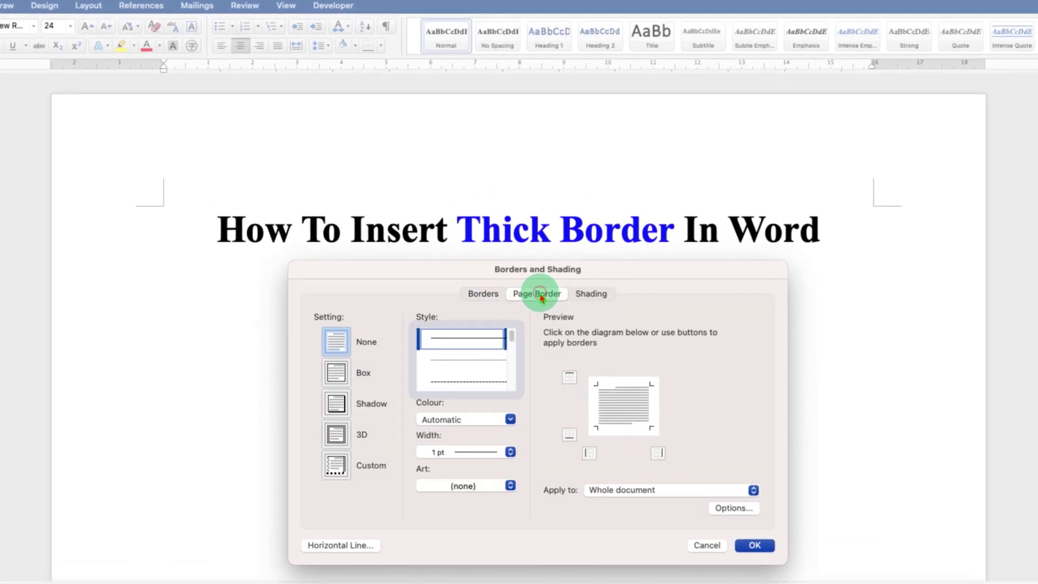
left_click(347, 377)
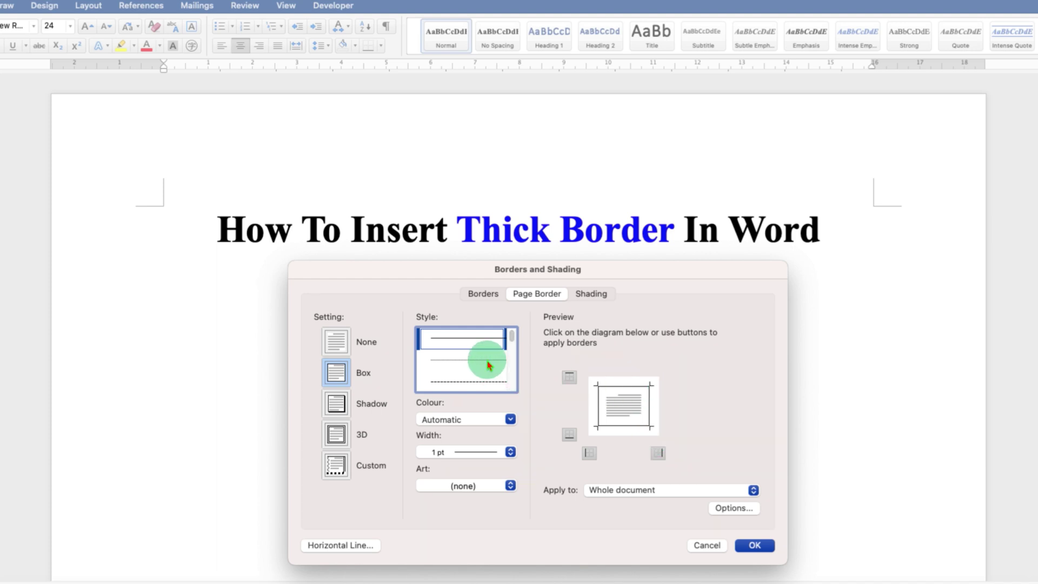
left_click(489, 361)
left_click(487, 377)
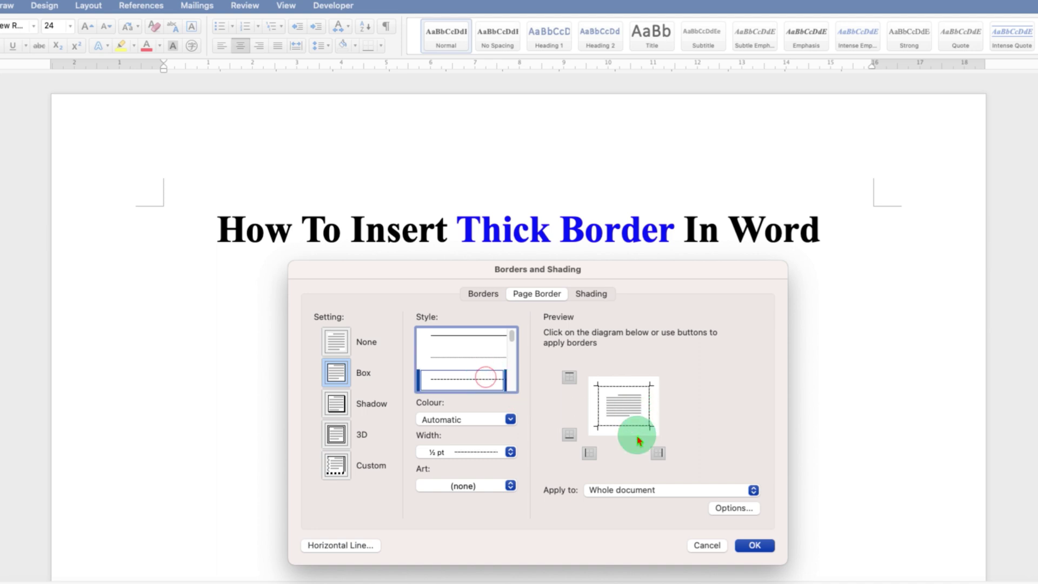
left_click(481, 340)
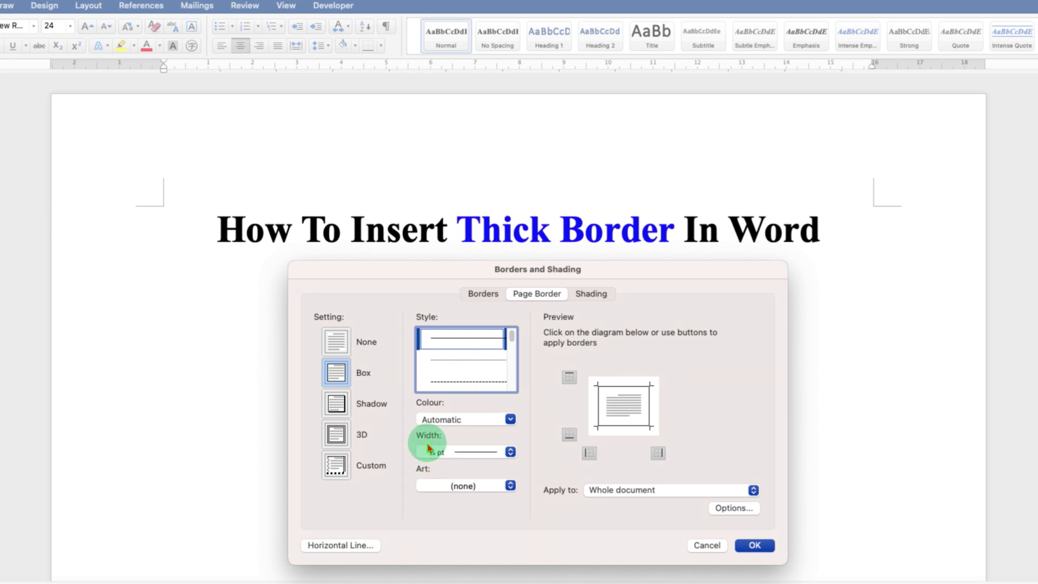
Set the page border width to 4½ pt, applied to the whole document
left_click(489, 455)
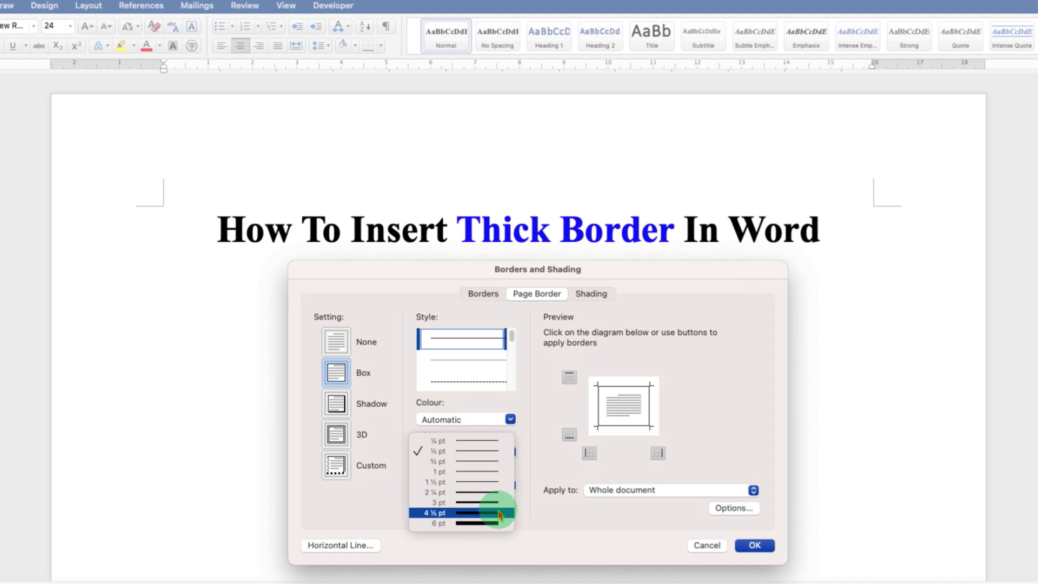
left_click(500, 514)
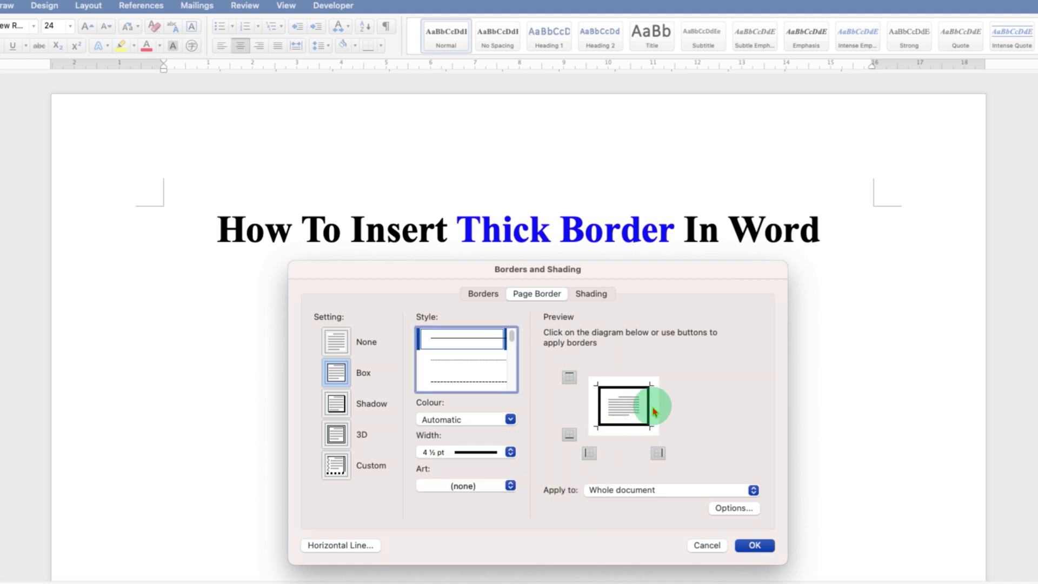
left_click(604, 491)
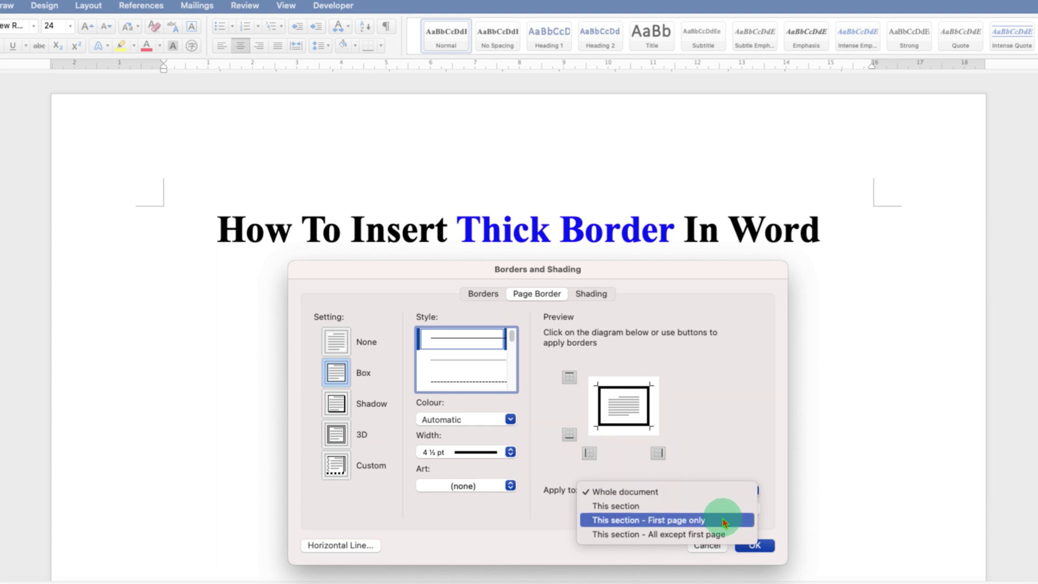
left_click(643, 497)
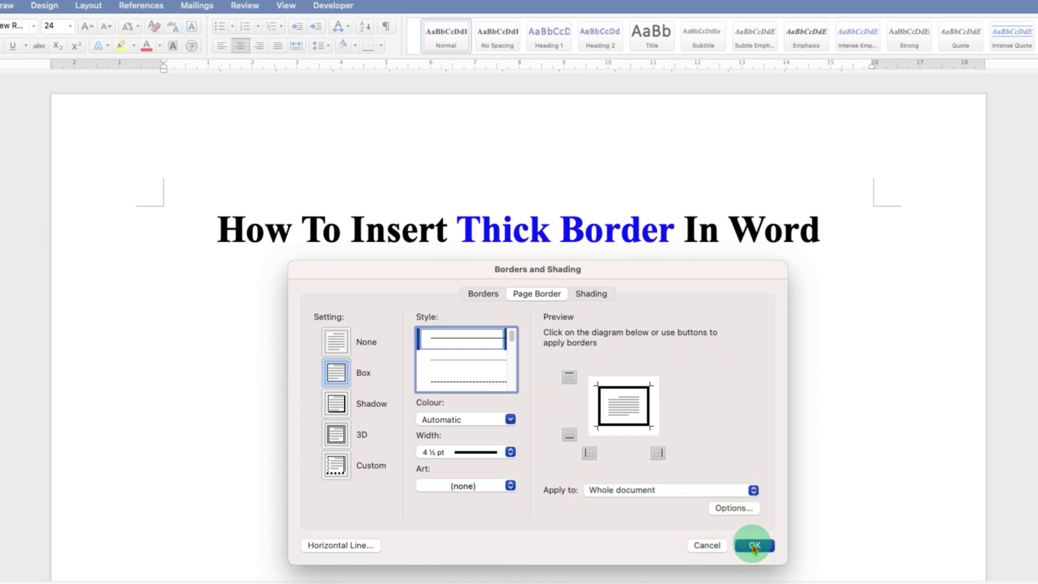
Confirm the dialog to apply the 4½ pt black box border around the heading page
left_click(754, 545)
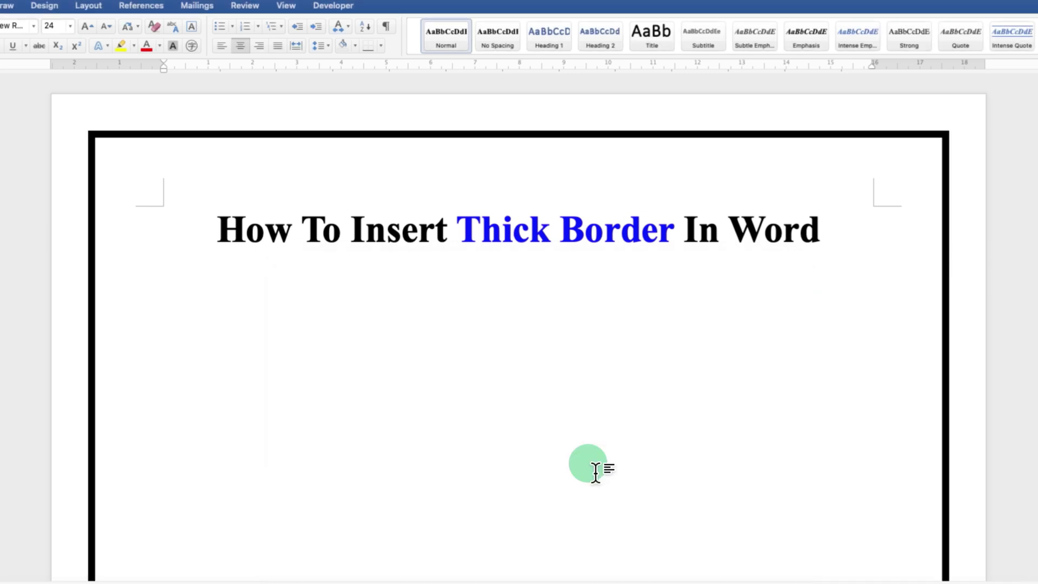